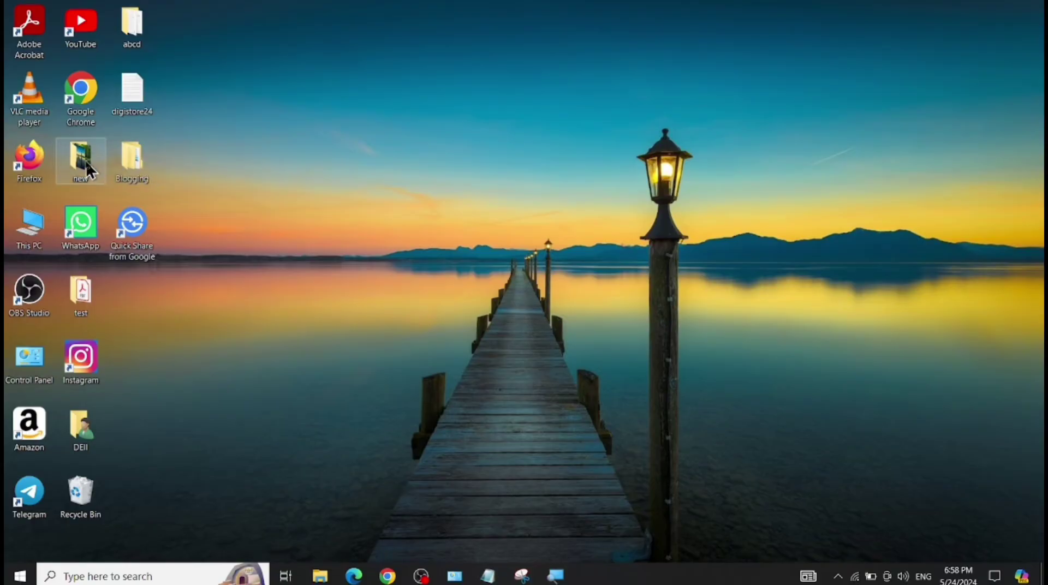
- Move the new and test folders away from the other desktop icons so they sit next to each other
{"action": "left_click_drag", "start_coordinate": [86, 161], "coordinate": [316, 124]}
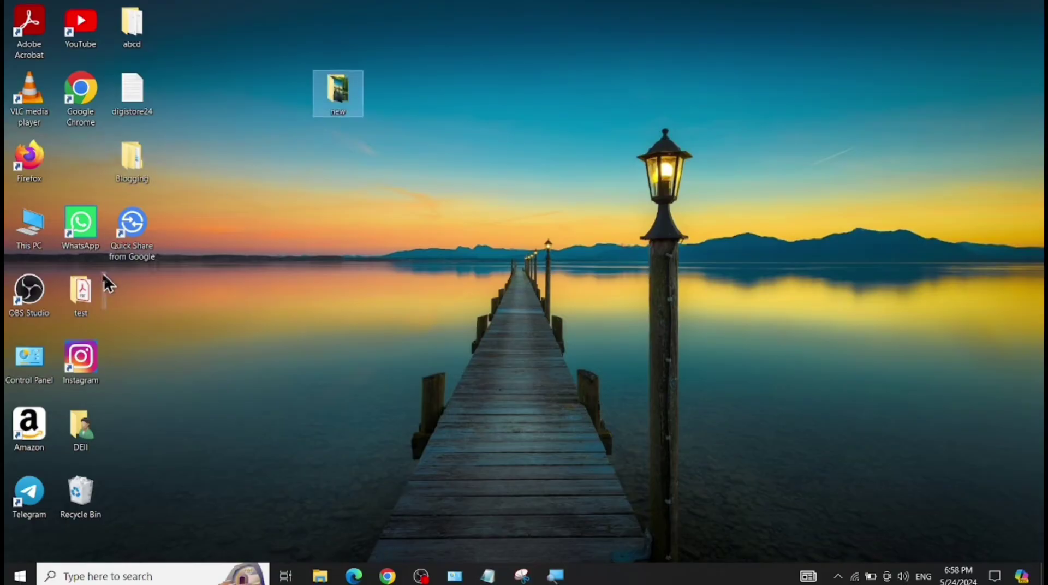
{"action": "left_click_drag", "start_coordinate": [83, 289], "coordinate": [436, 85]}
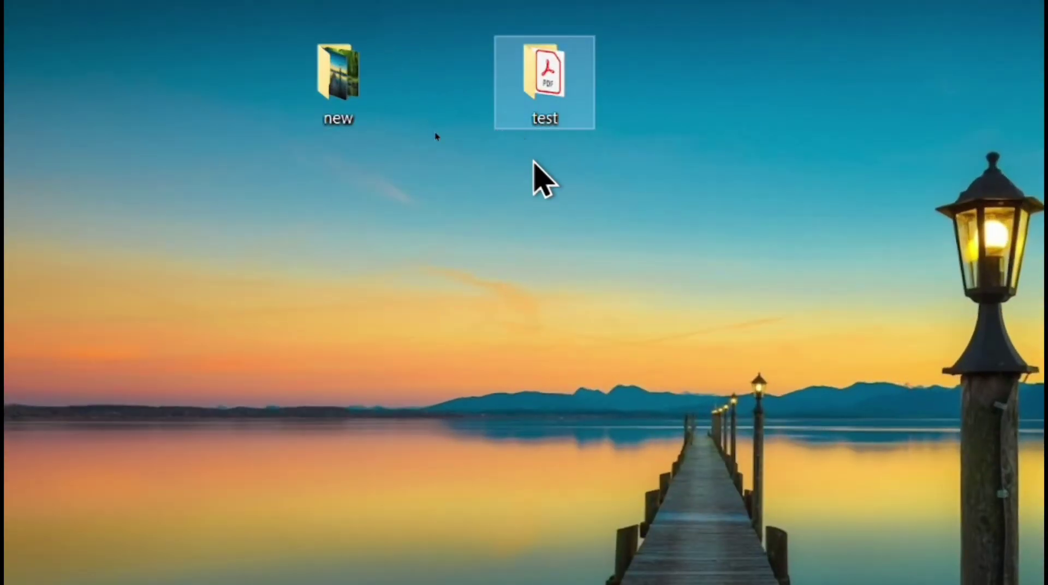
{"action": "left_click", "coordinate": [532, 161]}
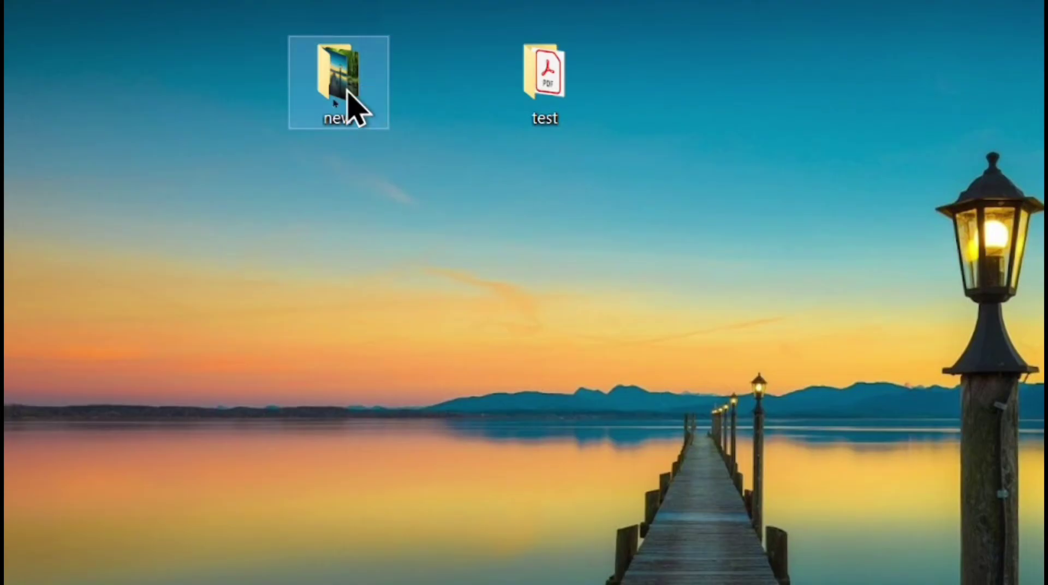
{"action": "left_click", "coordinate": [341, 86]}
{"action": "left_click", "coordinate": [460, 124]}
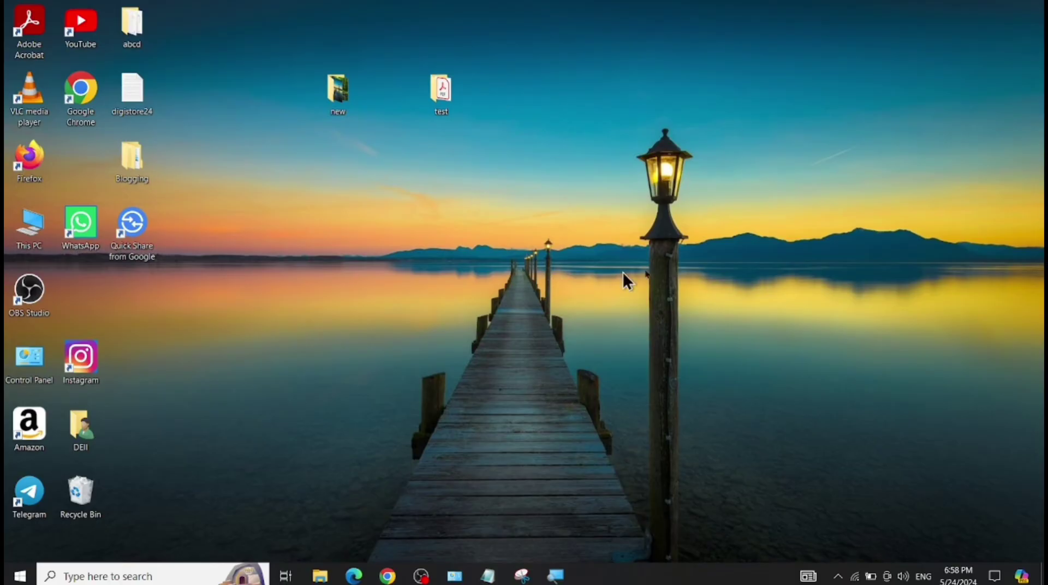
- Create a new folder named hii on the desktop beside the test folder
{"action": "right_click", "coordinate": [560, 76]}
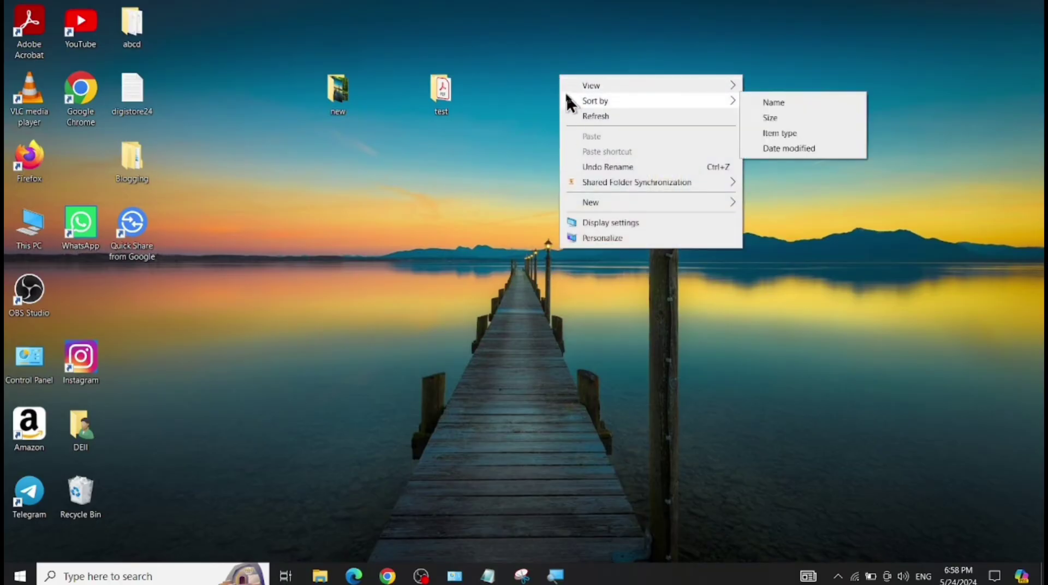
{"action": "mouse_move", "coordinate": [585, 202]}
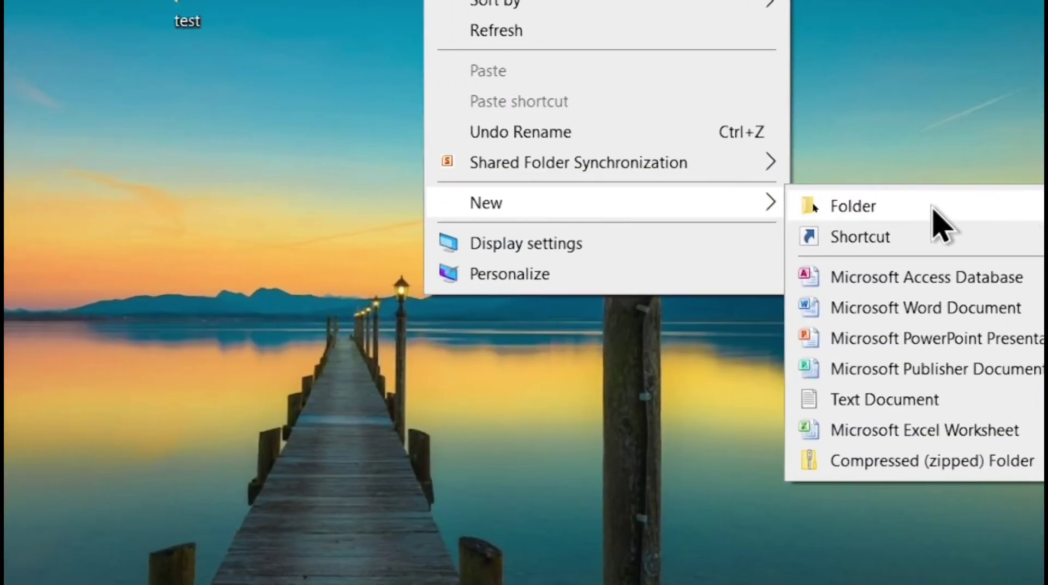
{"action": "left_click", "coordinate": [889, 208]}
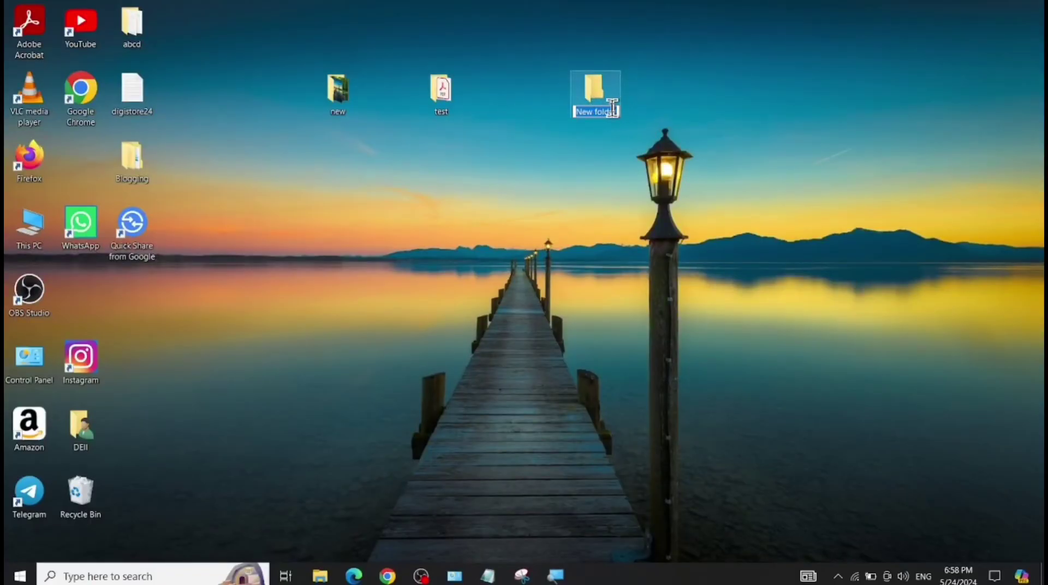
{"action": "type", "text": "hii"}
{"action": "left_click", "coordinate": [596, 85]}
- Look inside the hii folder, close its window and delete the folder from the desktop
{"action": "double_click", "coordinate": [596, 86]}
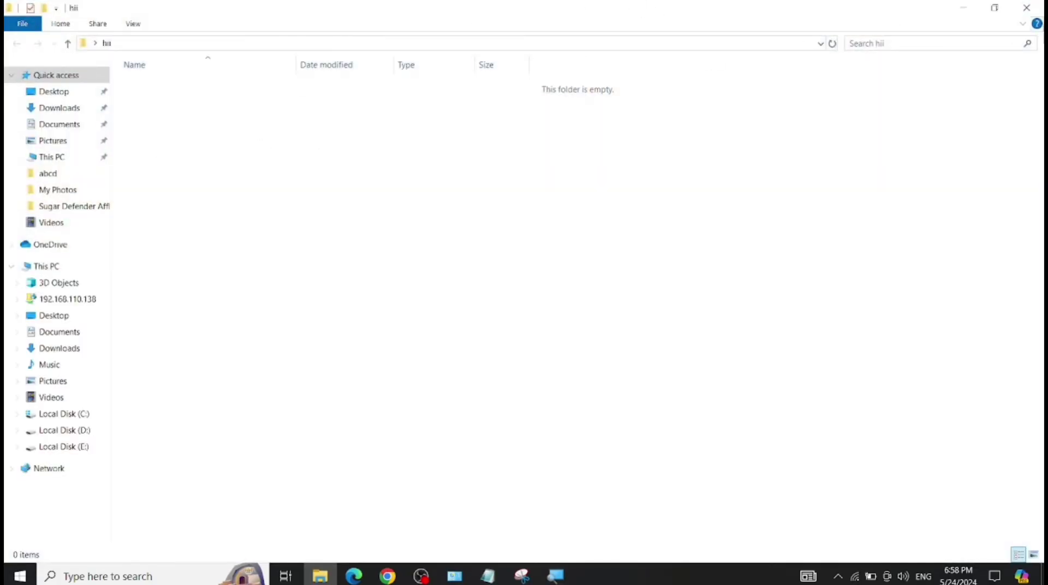
{"action": "left_click", "coordinate": [1027, 7]}
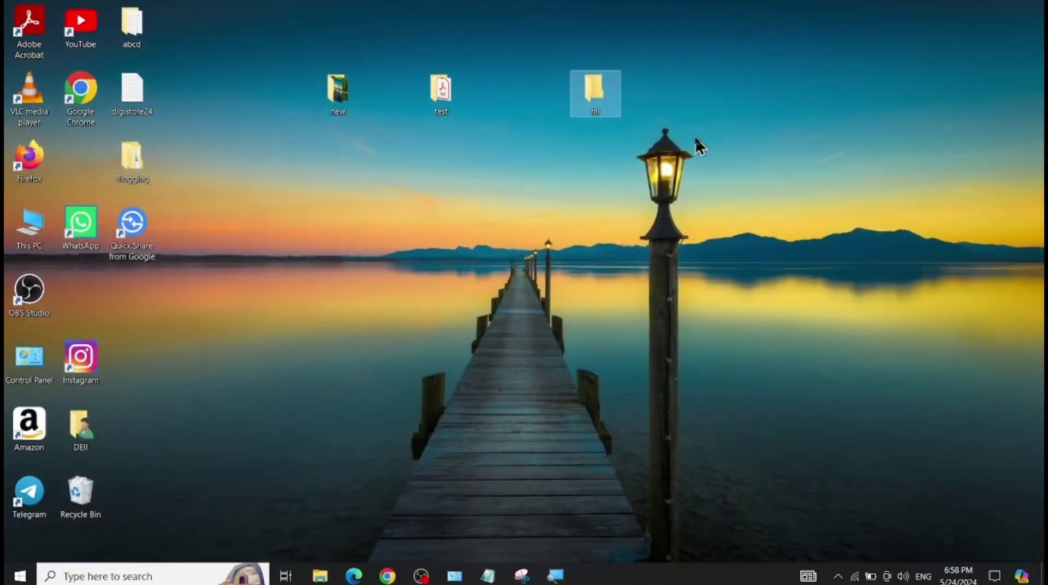
{"action": "key", "text": "Delete"}
- Open the new and test folders in separate, non-maximized windows and arrange them side by side
{"action": "mouse_move", "coordinate": [330, 94]}
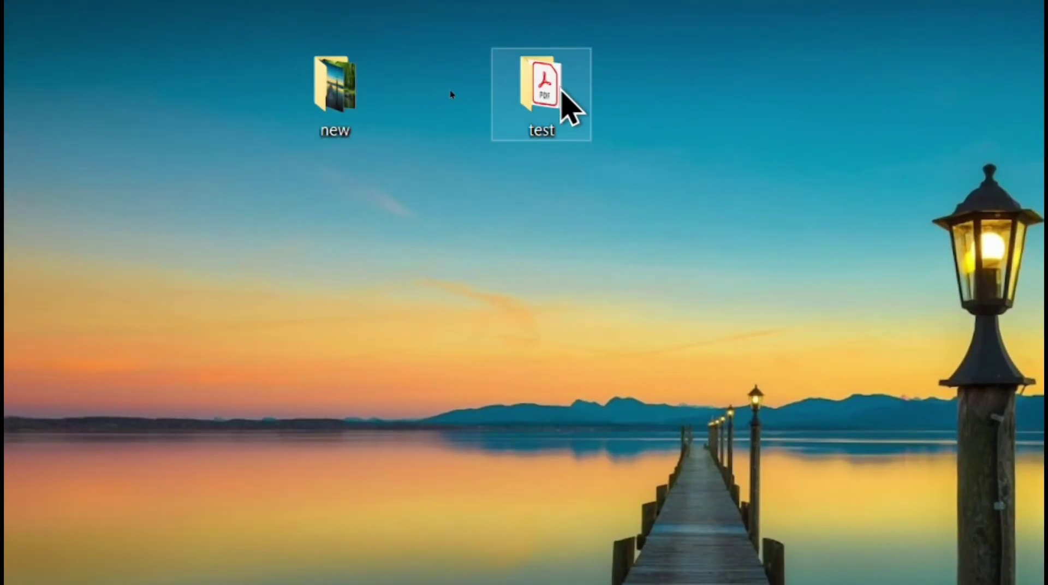
{"action": "double_click", "coordinate": [334, 93]}
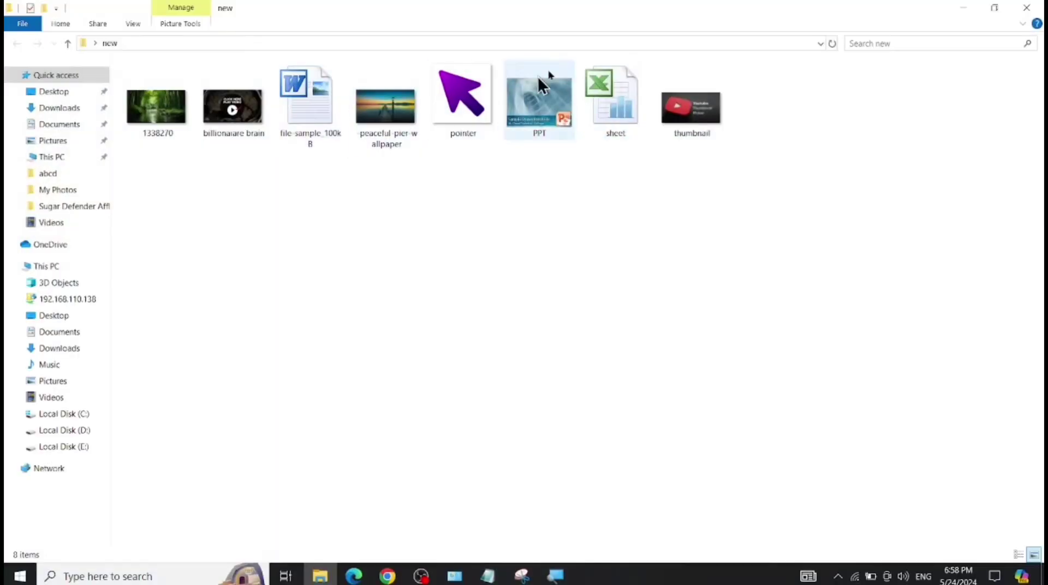
{"action": "left_click", "coordinate": [993, 9]}
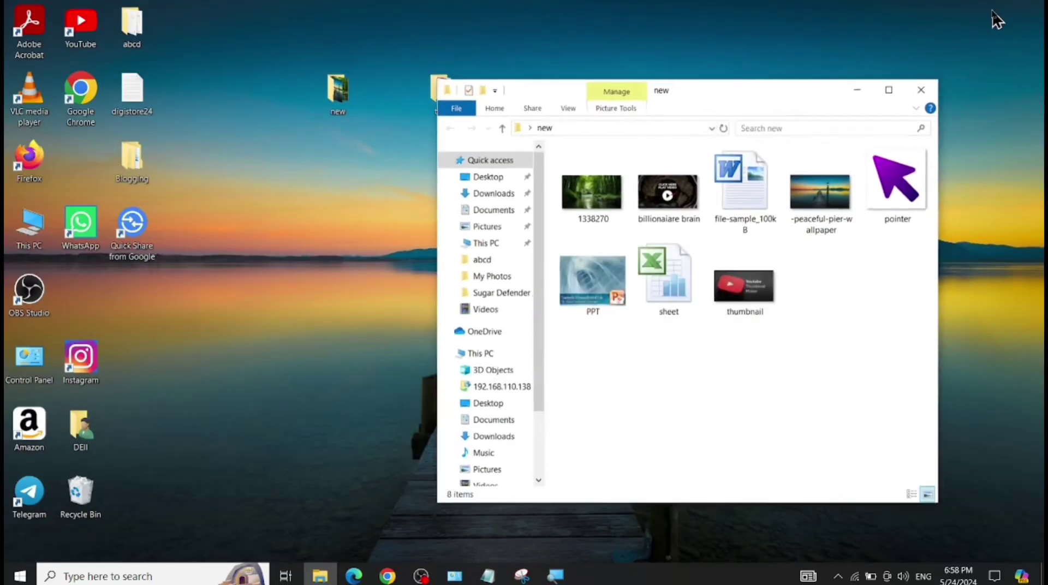
{"action": "left_click_drag", "start_coordinate": [746, 79], "coordinate": [339, 153]}
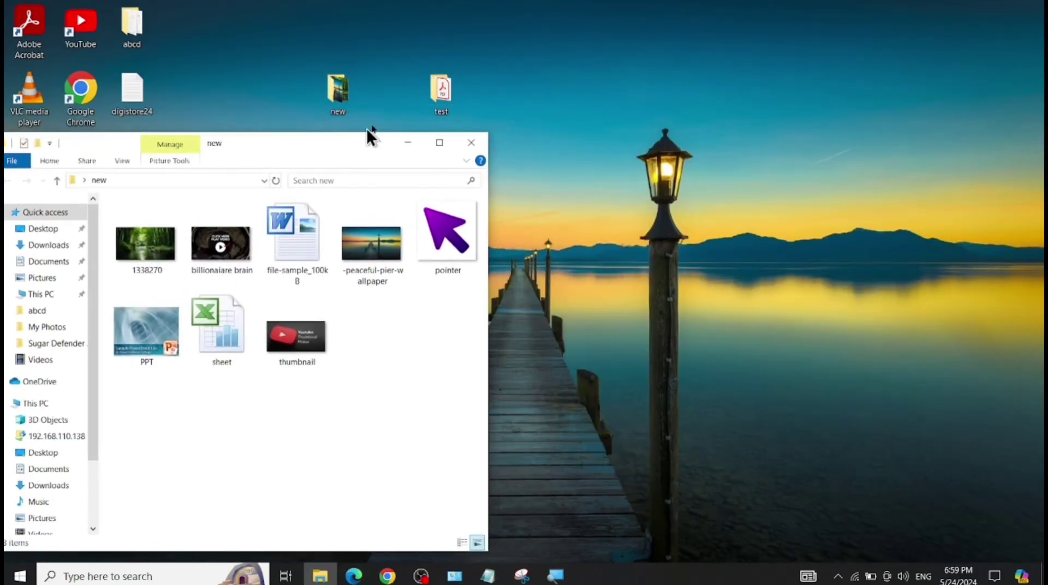
{"action": "double_click", "coordinate": [441, 98]}
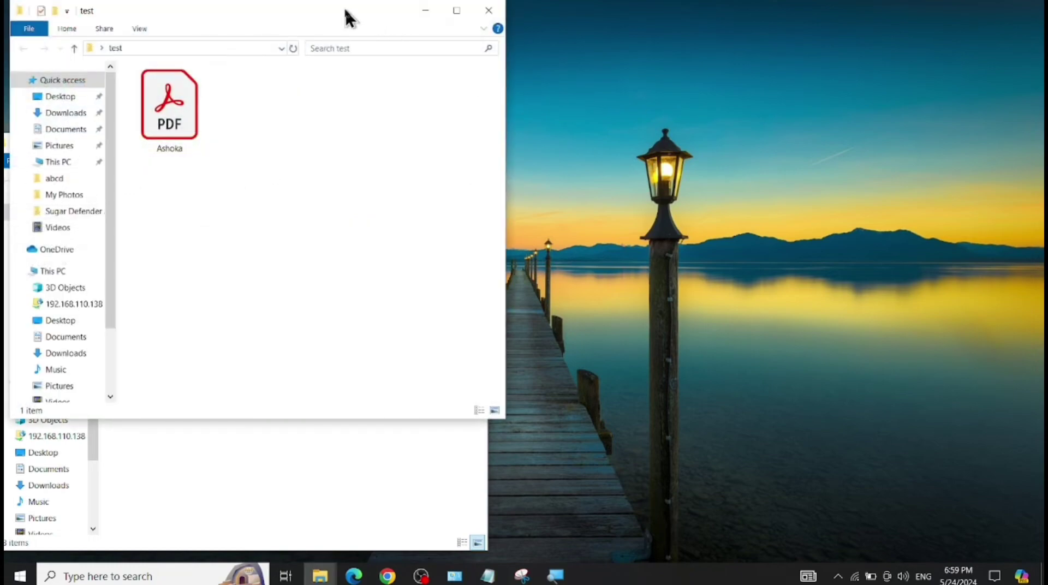
{"action": "left_click_drag", "start_coordinate": [348, 18], "coordinate": [900, 87]}
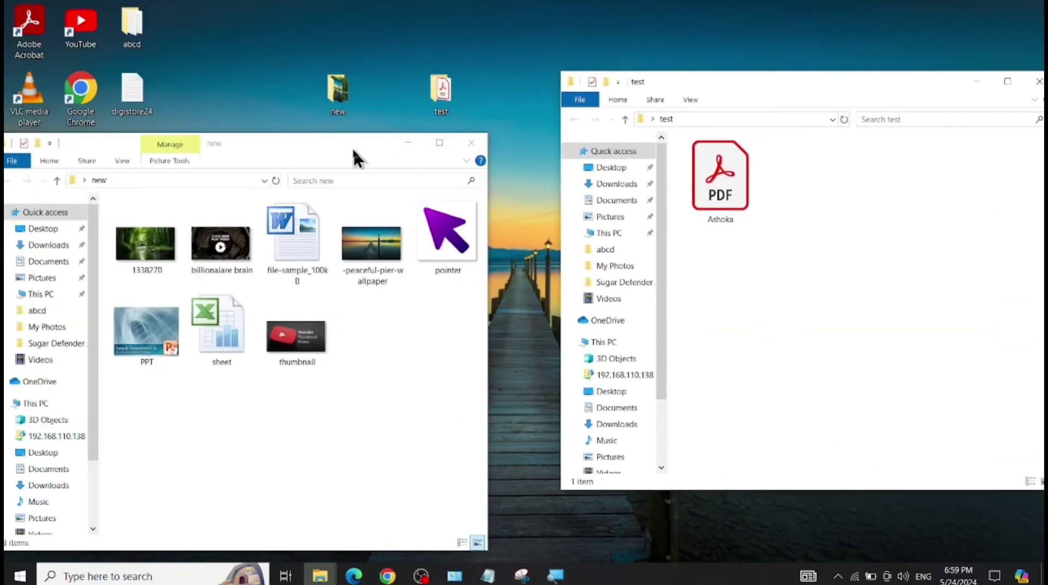
{"action": "left_click_drag", "start_coordinate": [354, 158], "coordinate": [387, 65]}
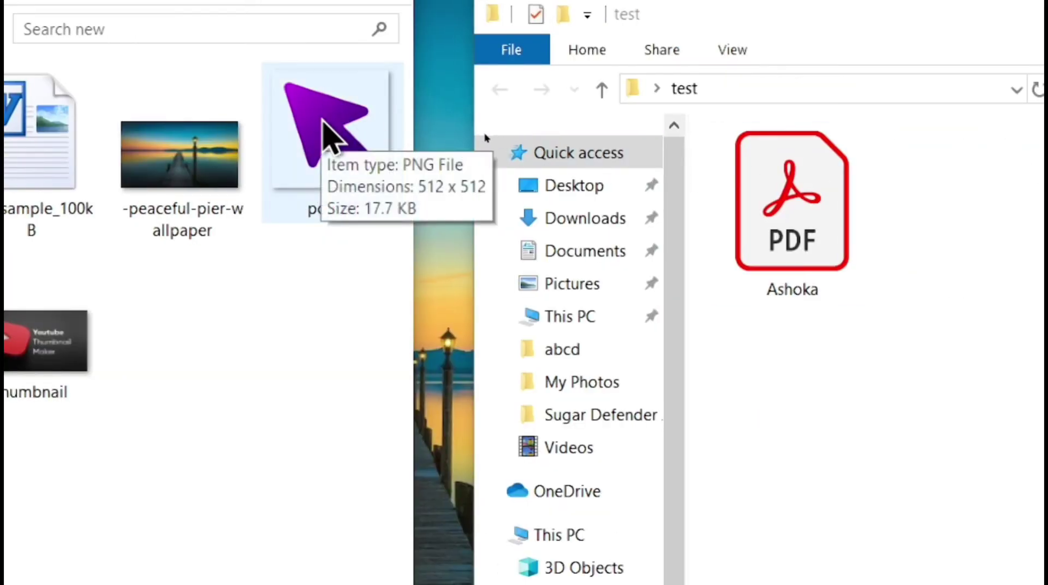
- Move the pointer image file from the new folder directly into the test folder
{"action": "left_click", "coordinate": [323, 122]}
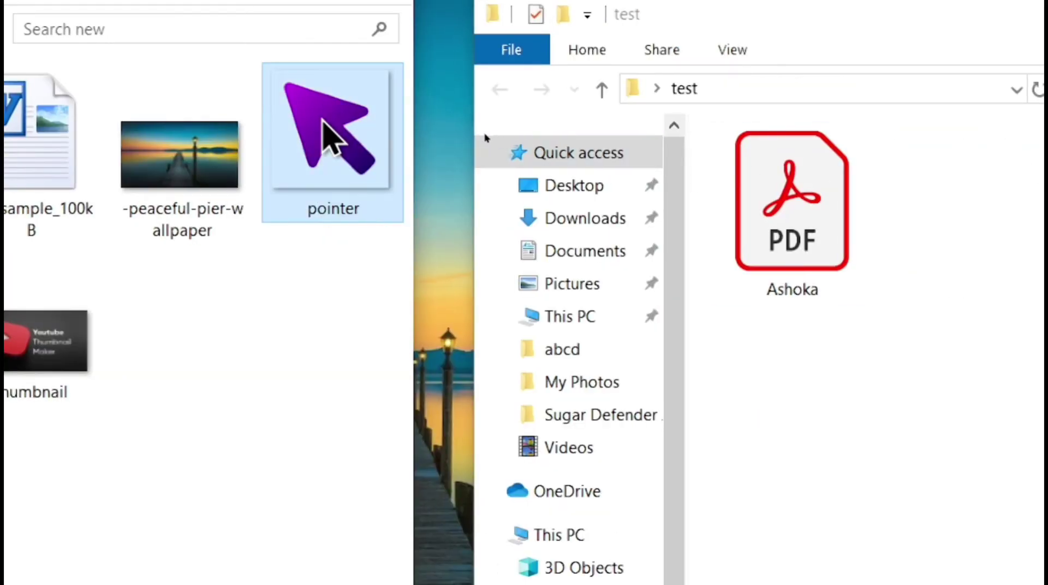
{"action": "left_click_drag", "start_coordinate": [329, 139], "coordinate": [883, 368]}
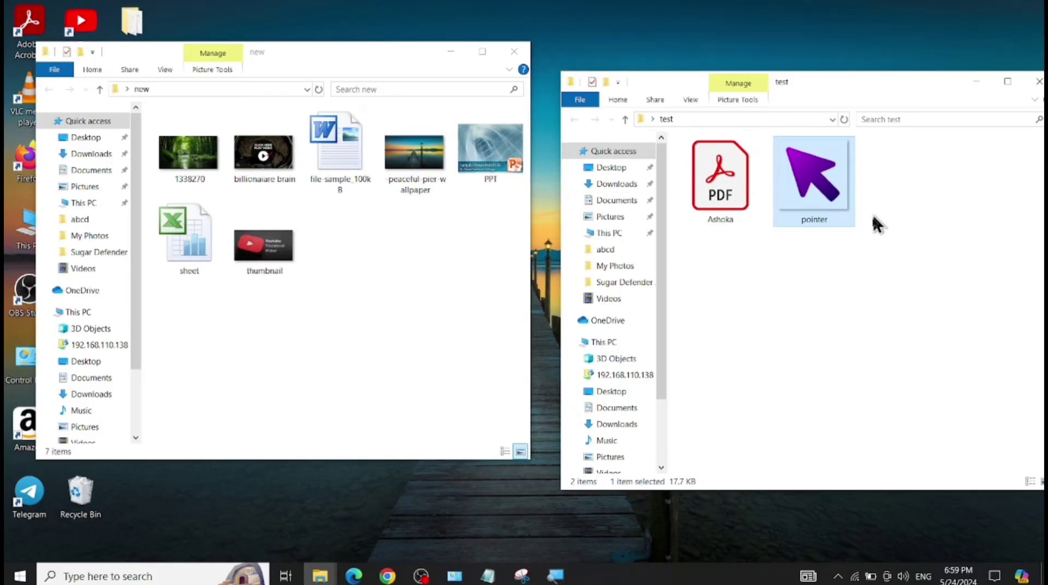
{"action": "left_click", "coordinate": [855, 303]}
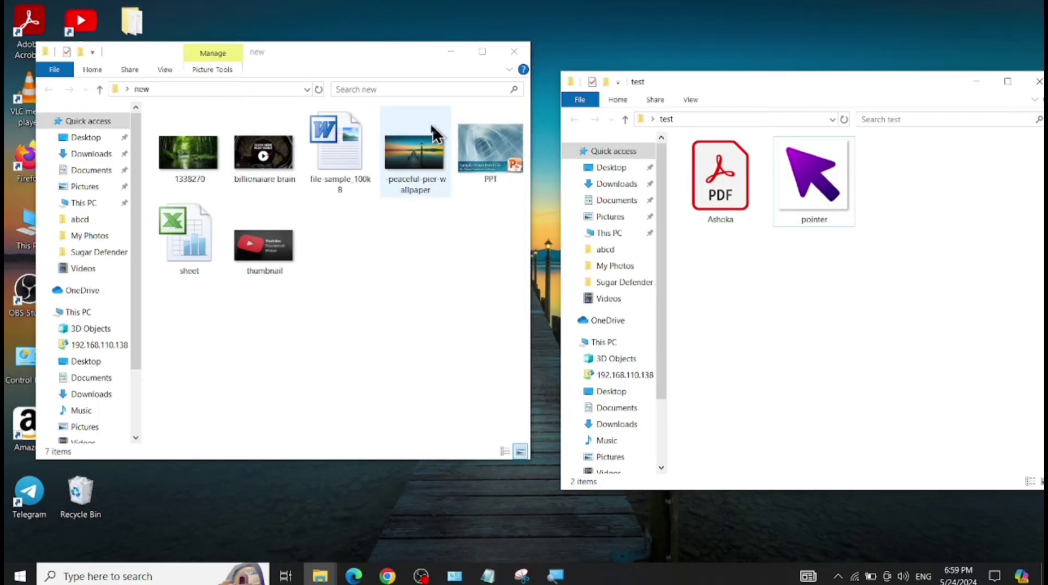
- Copy the peaceful-pier-wallpaper image from the new folder and paste it into the test folder
{"action": "left_click", "coordinate": [419, 134]}
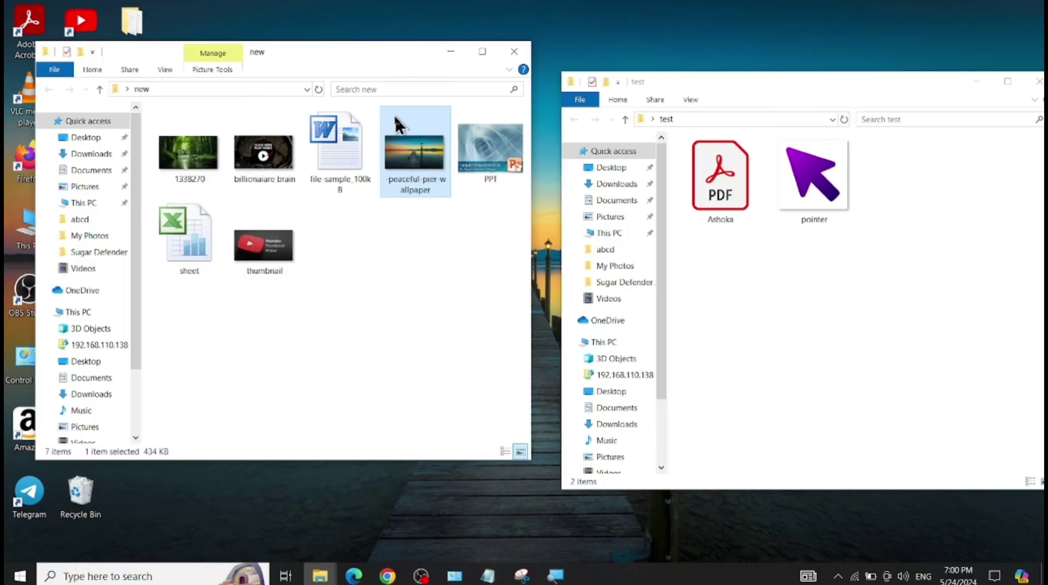
{"action": "right_click", "coordinate": [395, 117]}
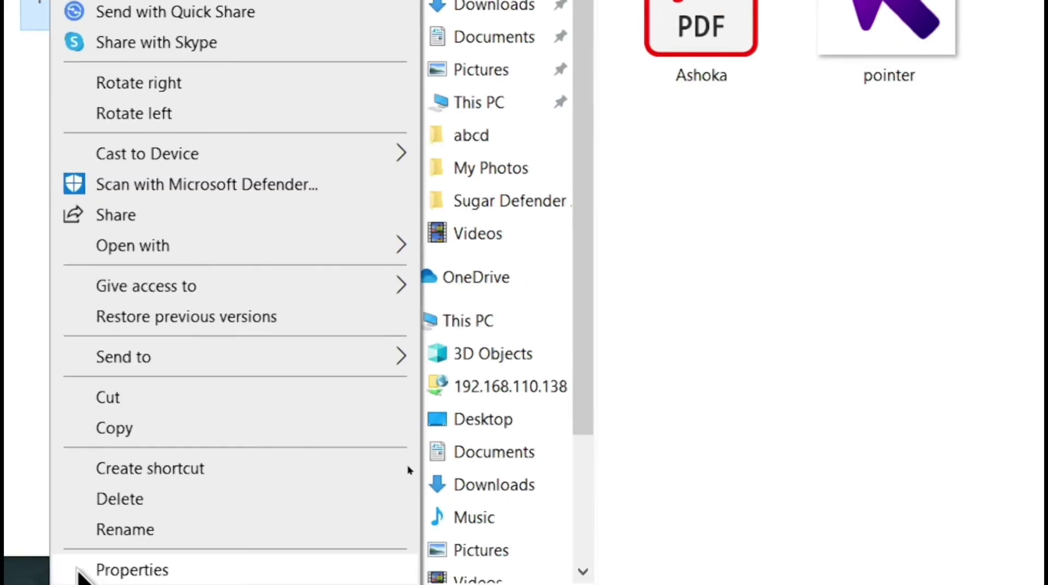
{"action": "left_click", "coordinate": [118, 429]}
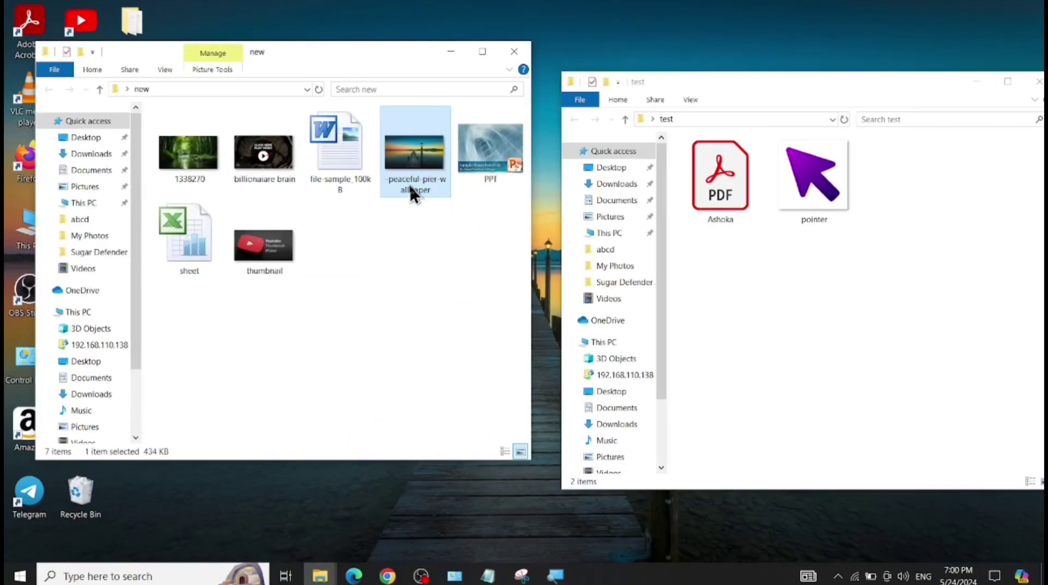
{"action": "left_click", "coordinate": [787, 85]}
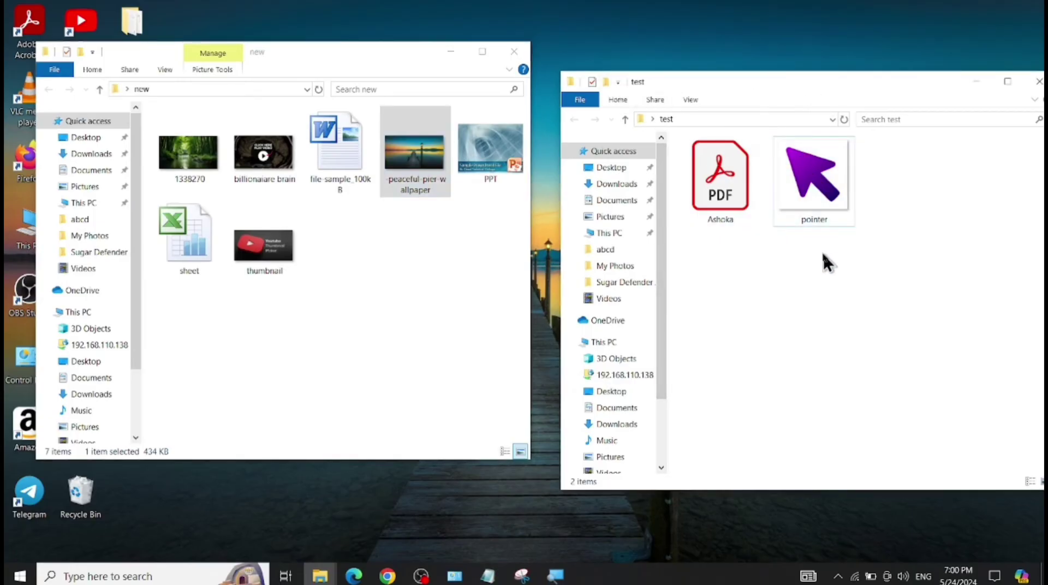
{"action": "right_click", "coordinate": [759, 282]}
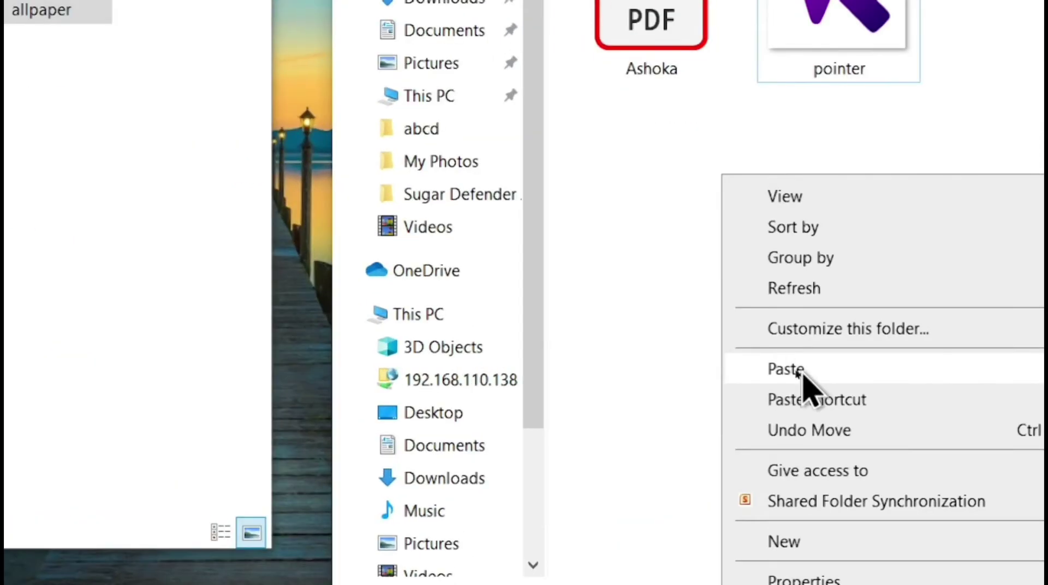
{"action": "left_click", "coordinate": [788, 371]}
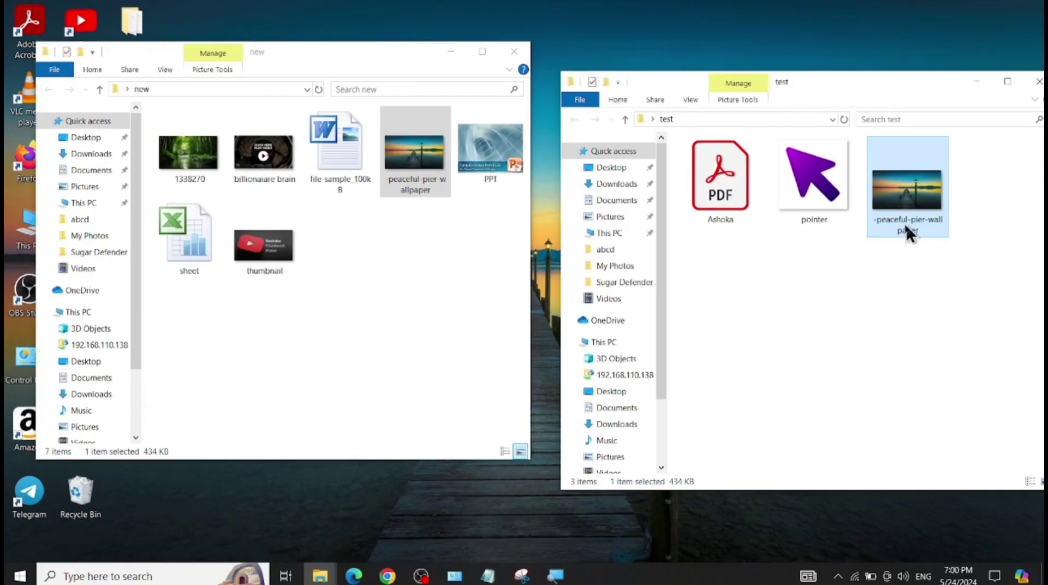
{"action": "left_click", "coordinate": [936, 233]}
{"action": "left_click", "coordinate": [441, 227]}
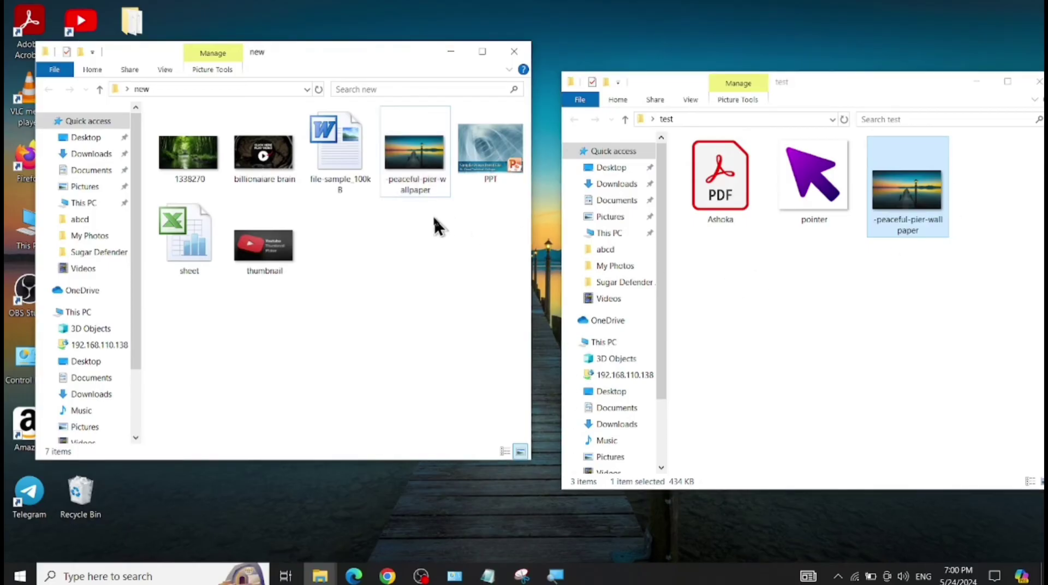
{"action": "left_click", "coordinate": [931, 274]}
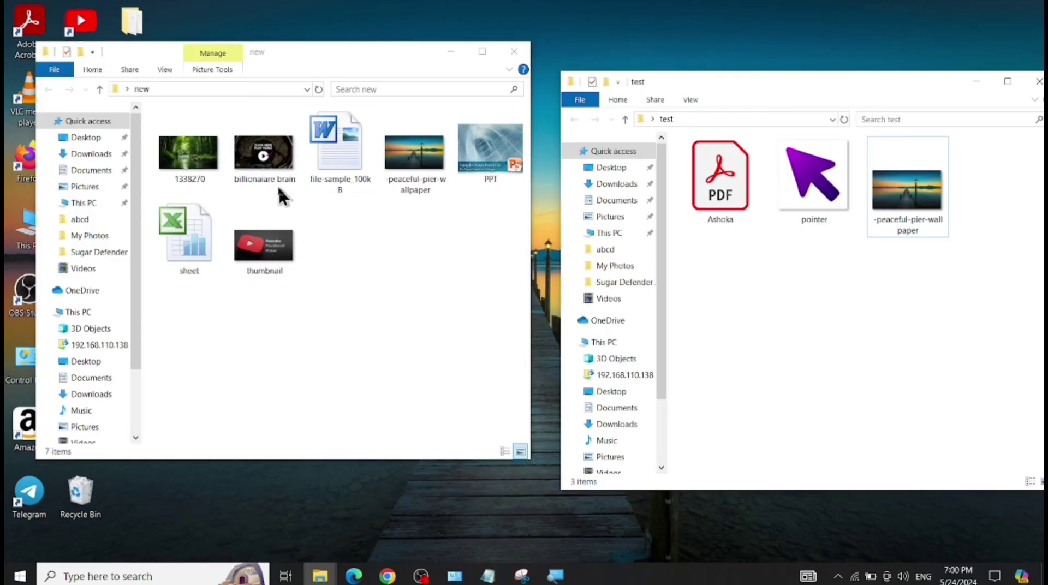
- Select all files in the new folder, copy them to the clipboard and clear the selection
{"action": "left_click", "coordinate": [300, 51]}
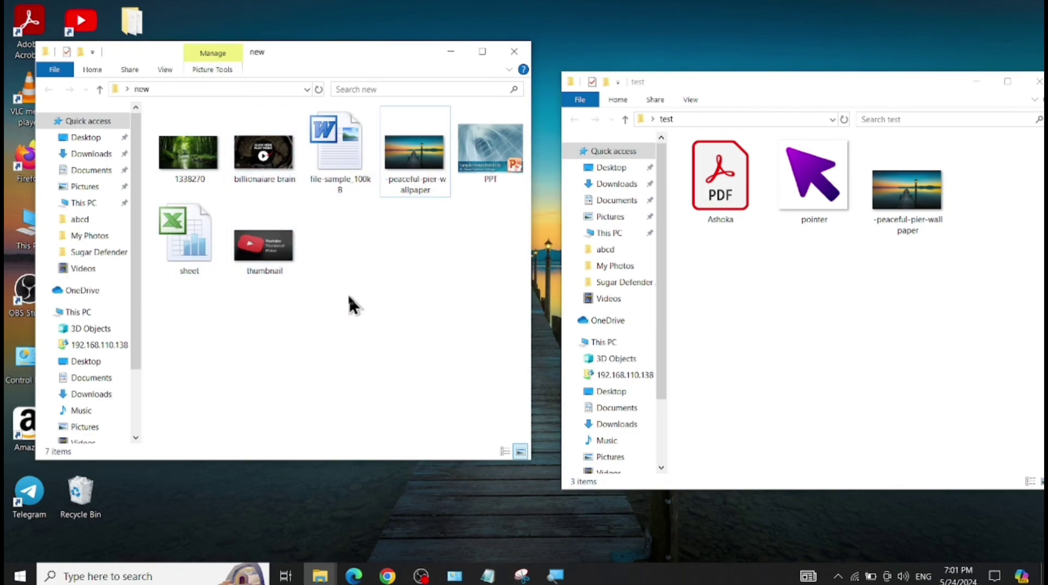
{"action": "key", "text": "ctrl+a"}
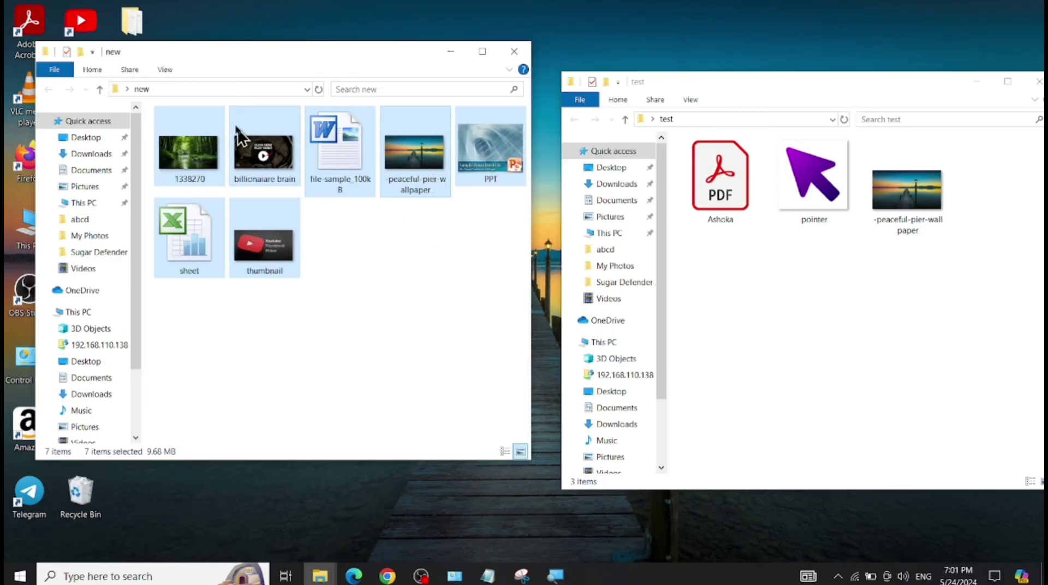
{"action": "right_click", "coordinate": [253, 128]}
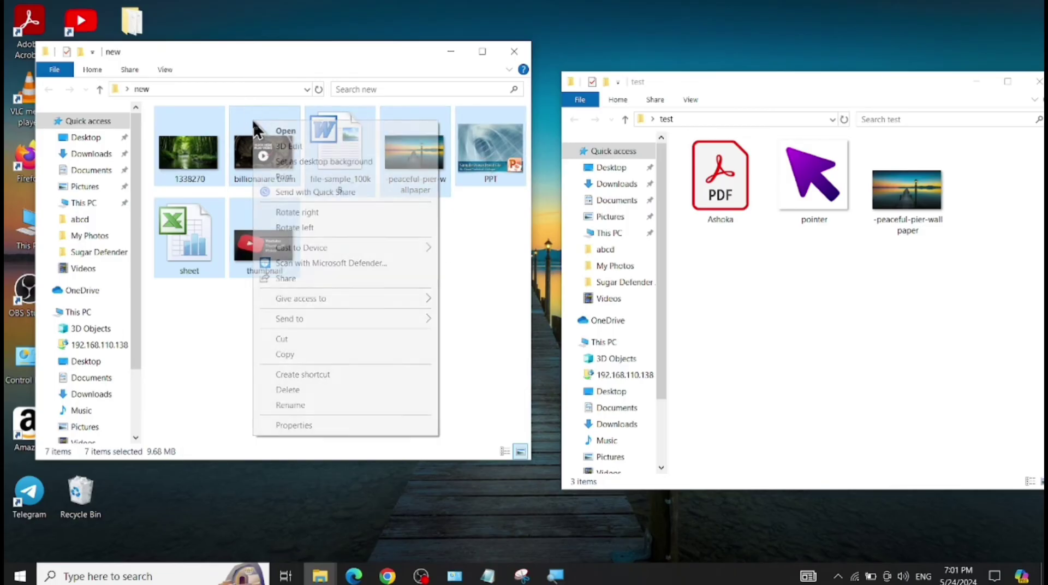
{"action": "left_click", "coordinate": [289, 355]}
{"action": "left_click", "coordinate": [384, 293]}
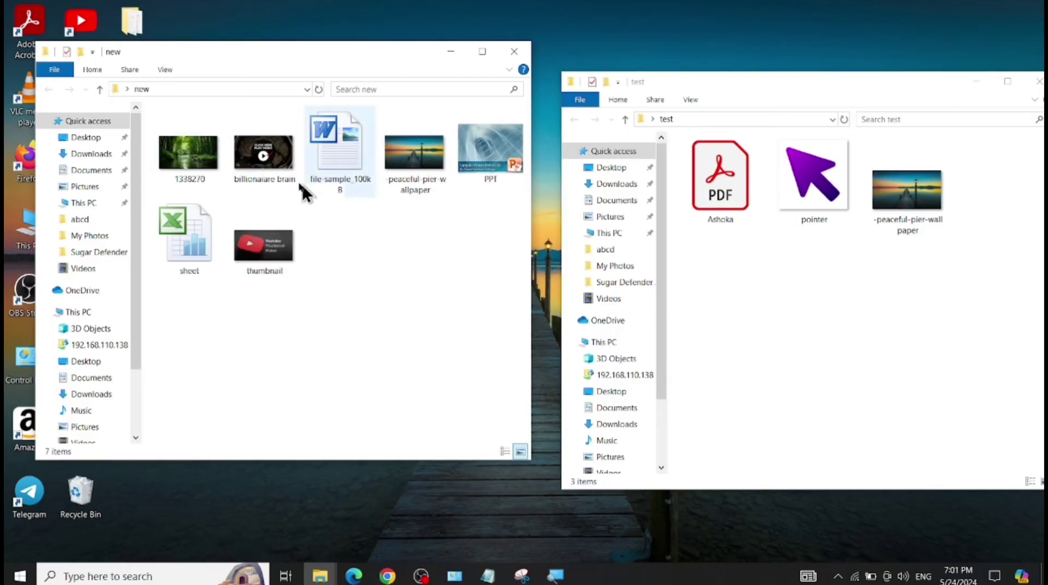
- Copy only the files 1338270, file-sample_100kB and PPT from the new folder and paste them into the test folder
{"action": "left_click", "coordinate": [198, 134]}
{"action": "left_click", "coordinate": [335, 139], "text": "ctrl"}
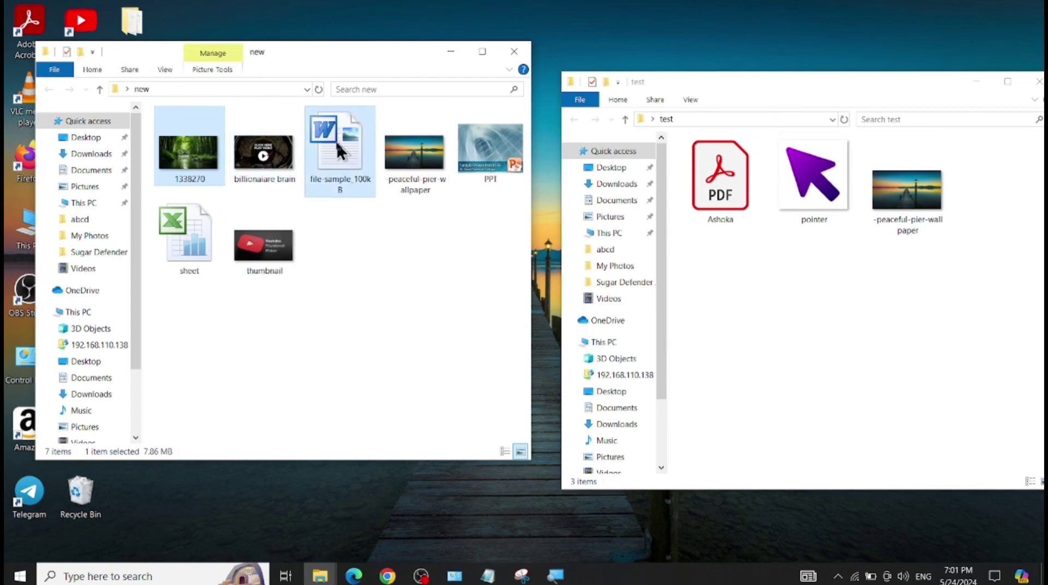
{"action": "left_click", "coordinate": [493, 123], "text": "ctrl"}
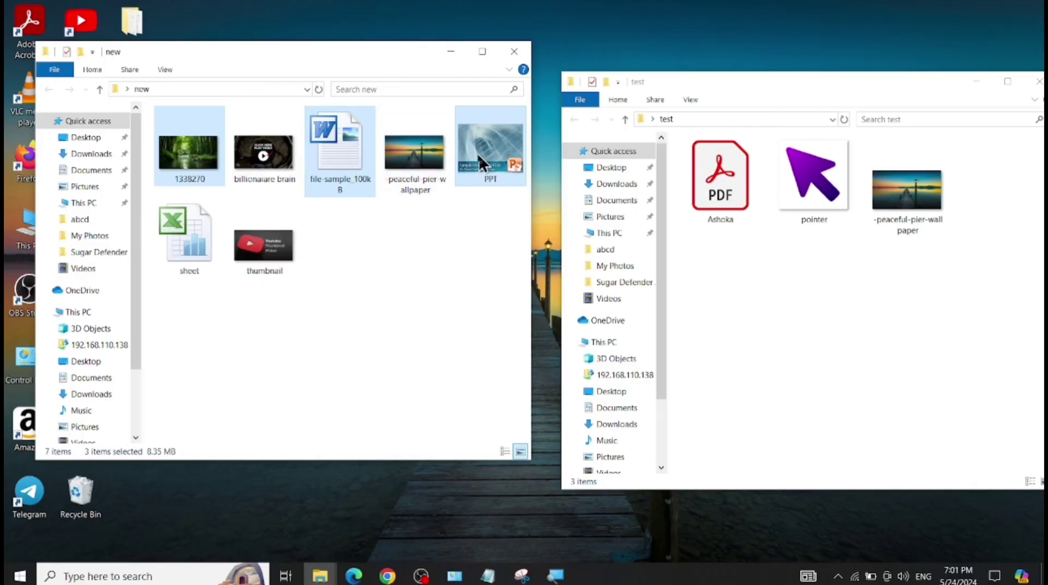
{"action": "right_click", "coordinate": [197, 113]}
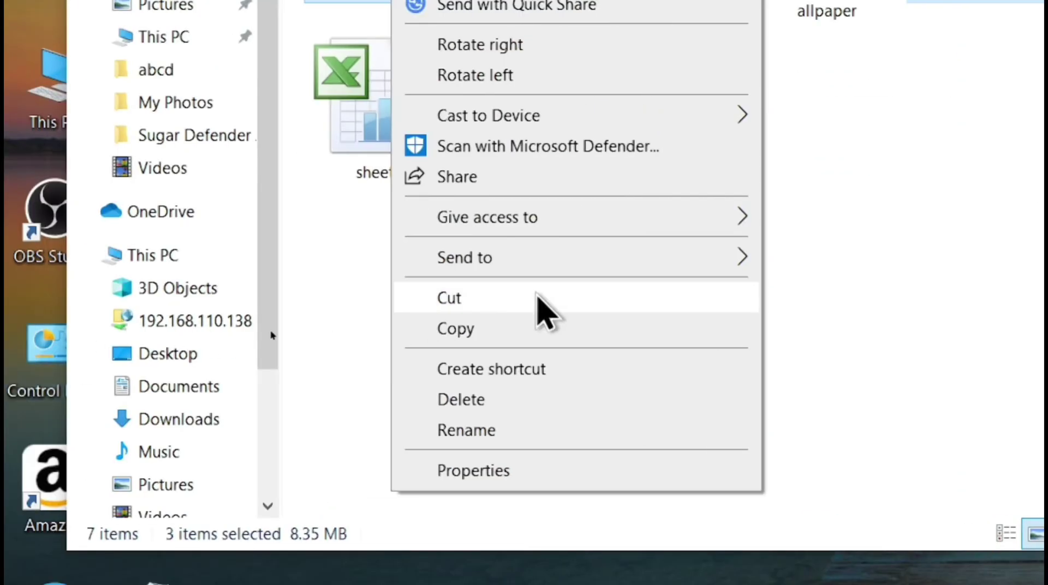
{"action": "left_click", "coordinate": [470, 332]}
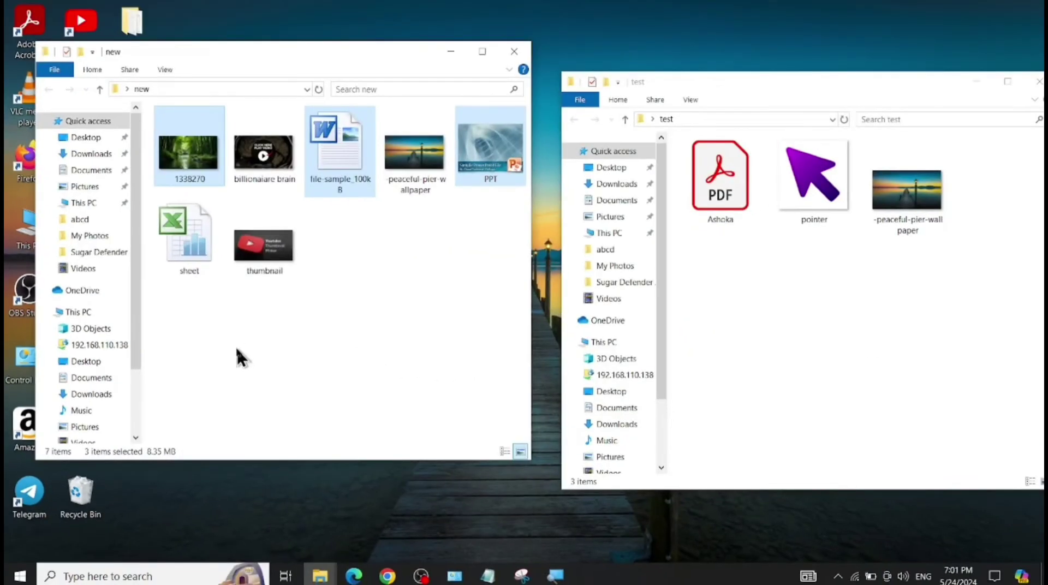
{"action": "left_click", "coordinate": [407, 278]}
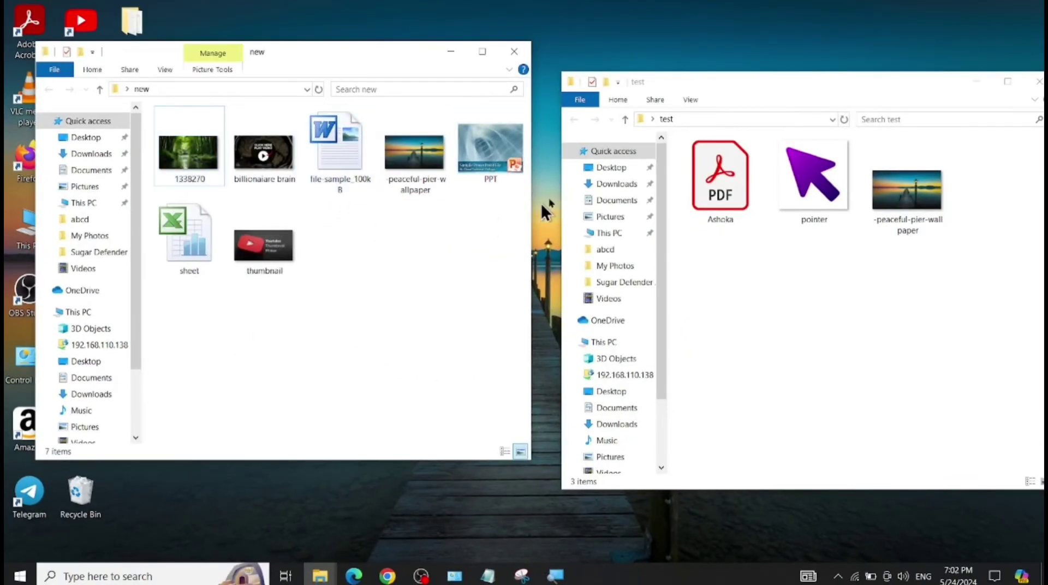
{"action": "left_click", "coordinate": [811, 86]}
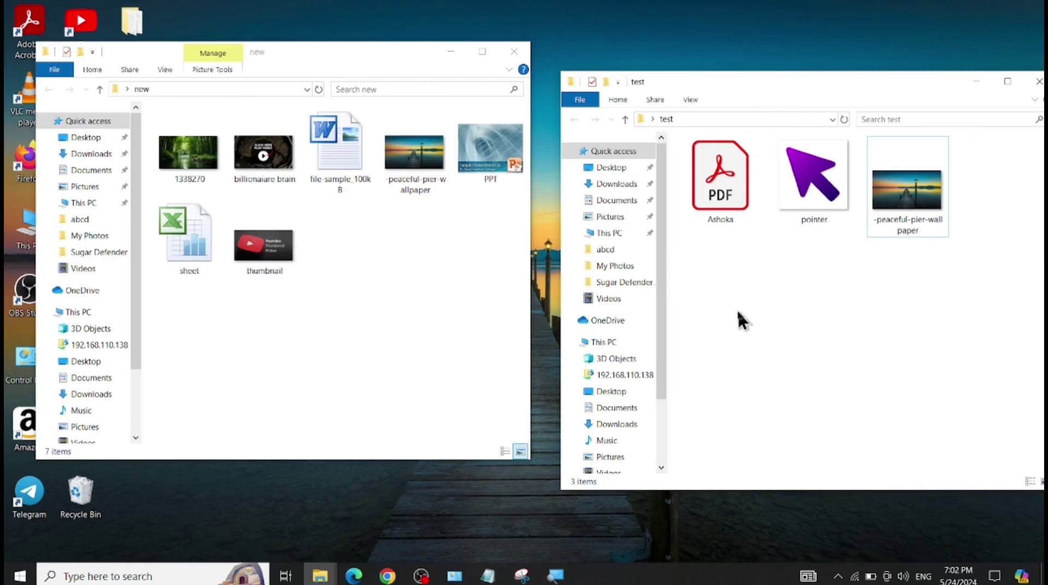
{"action": "right_click", "coordinate": [733, 273]}
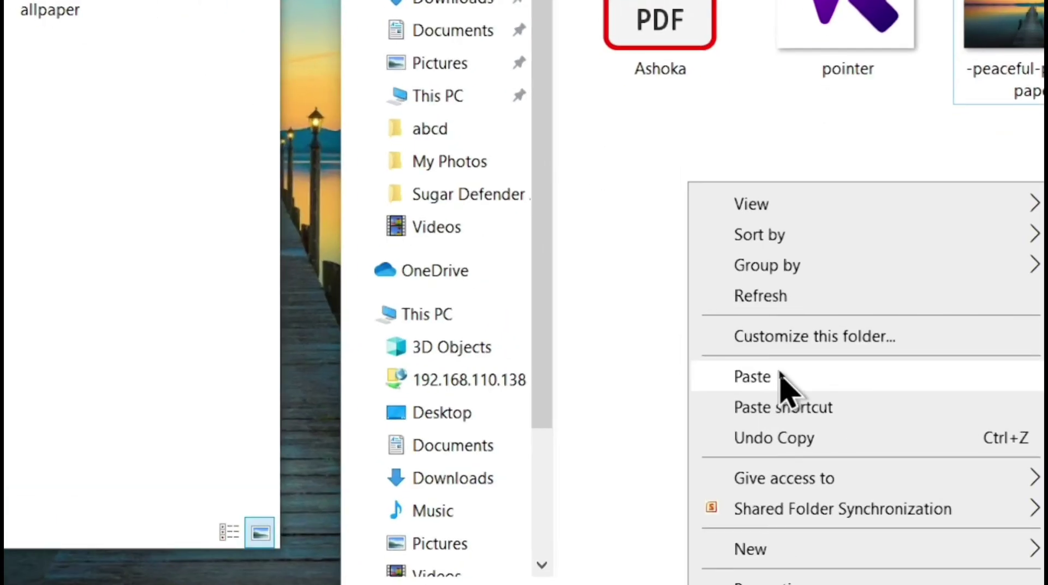
{"action": "left_click", "coordinate": [782, 379]}
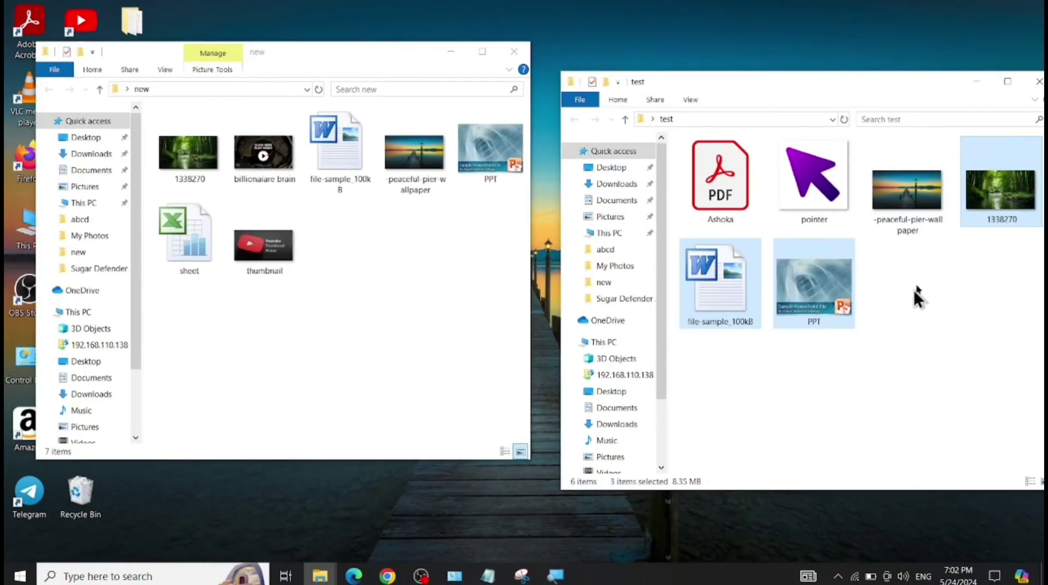
{"action": "left_click", "coordinate": [879, 275]}
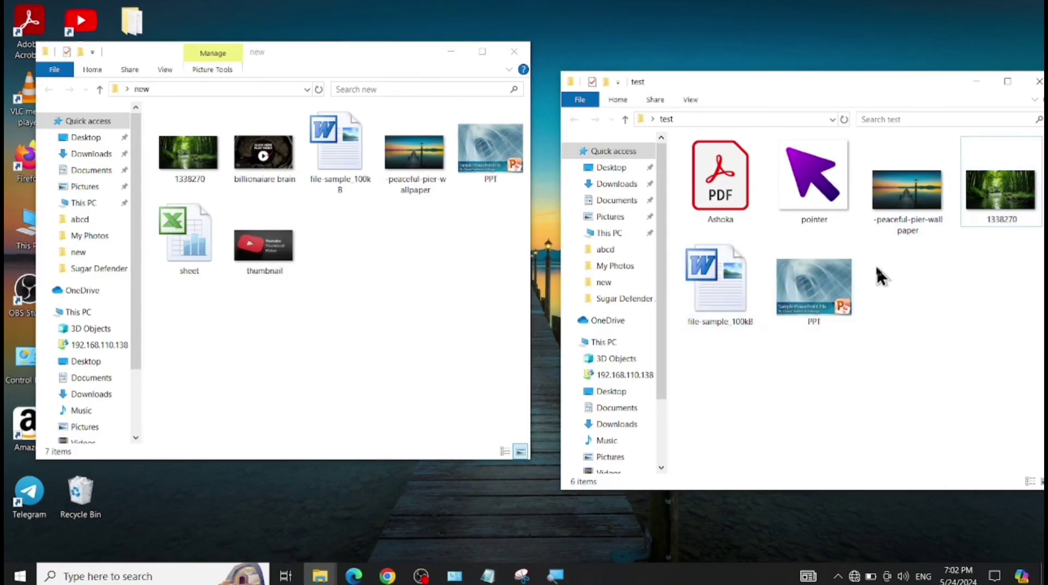